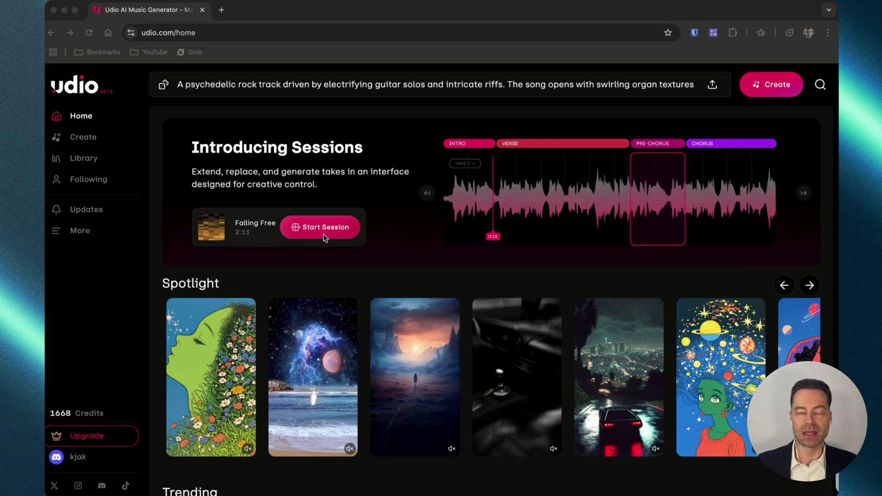
# - Open Where the Wild Things Roam from the Library in the Session editor
pyautogui.click(83, 159)
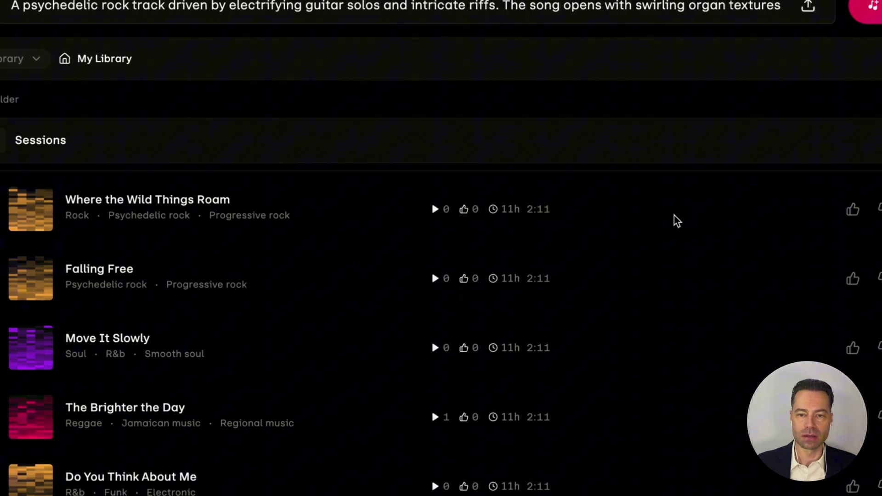
pyautogui.moveTo(676, 186)
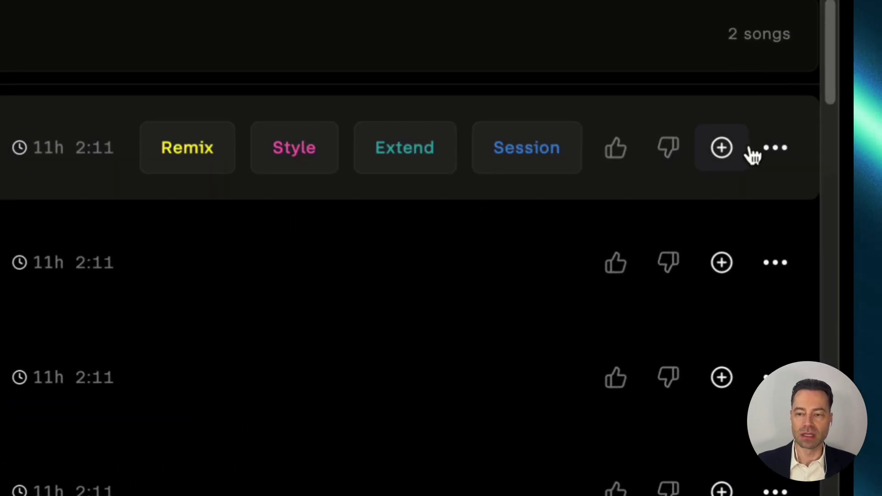
pyautogui.click(773, 148)
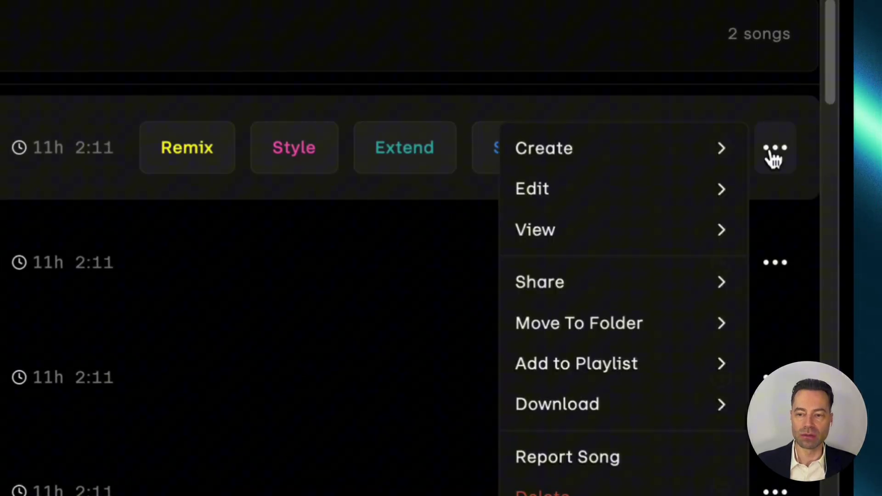
pyautogui.moveTo(617, 147)
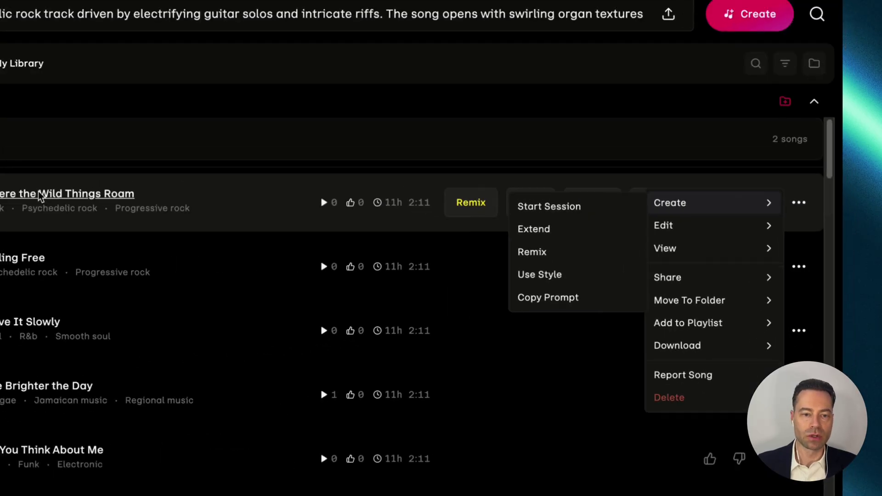
pyautogui.click(40, 195)
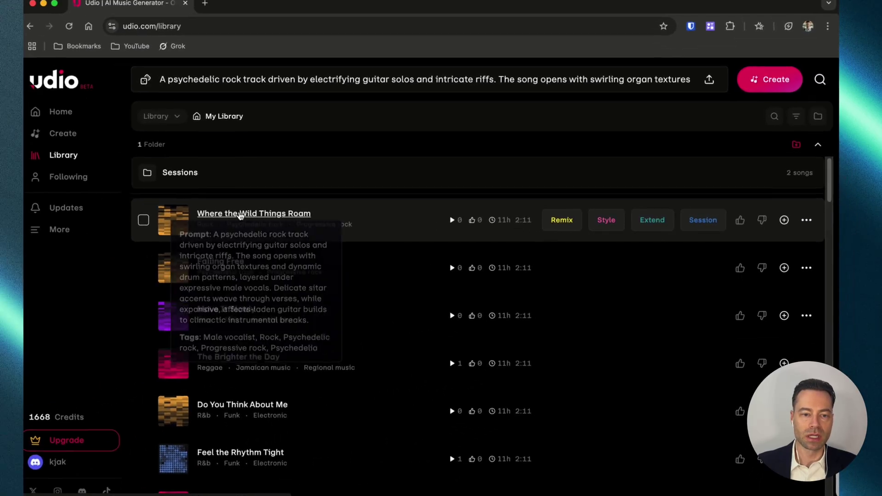
pyautogui.click(41, 195)
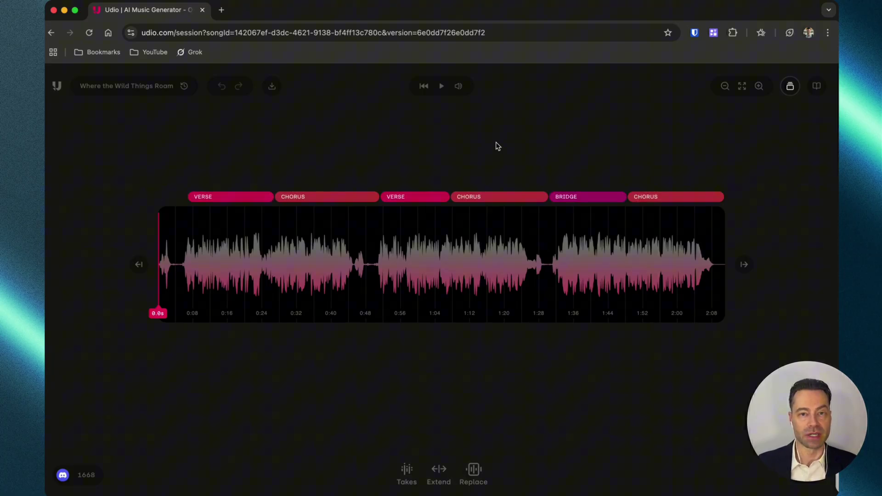
pyautogui.press('space')
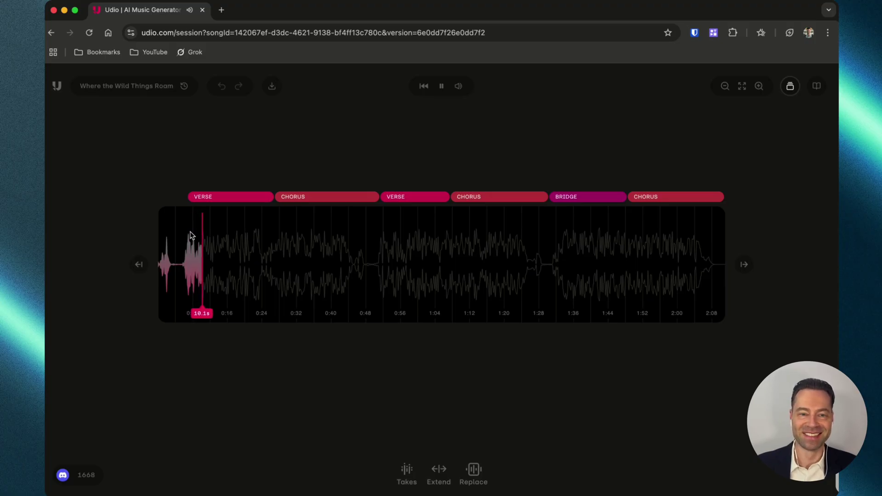
pyautogui.press('space')
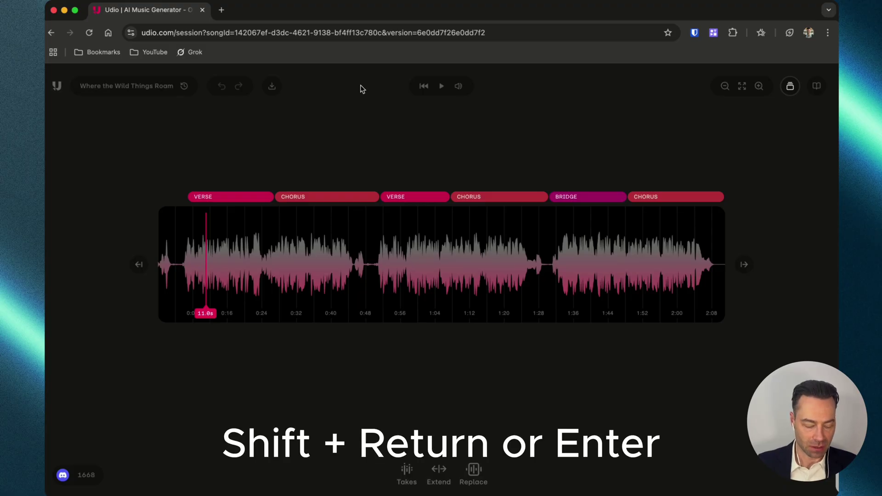
pyautogui.hotkey('shift', 'Return')
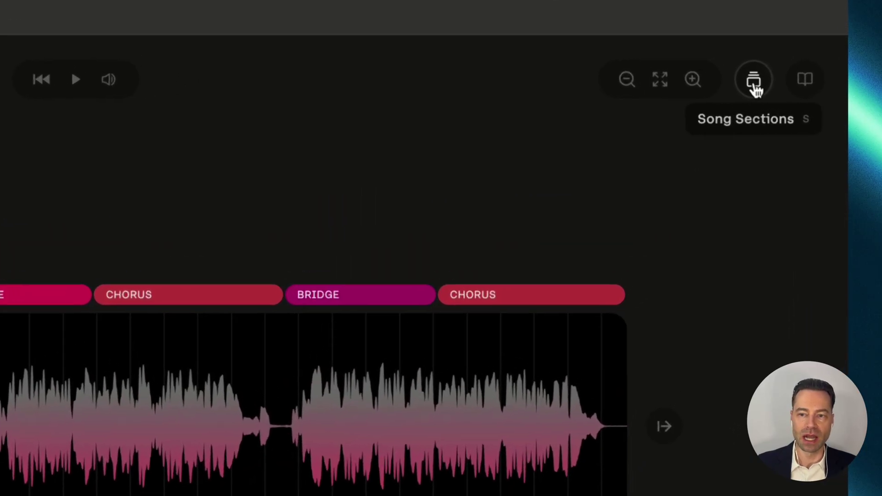
pyautogui.click(780, 87)
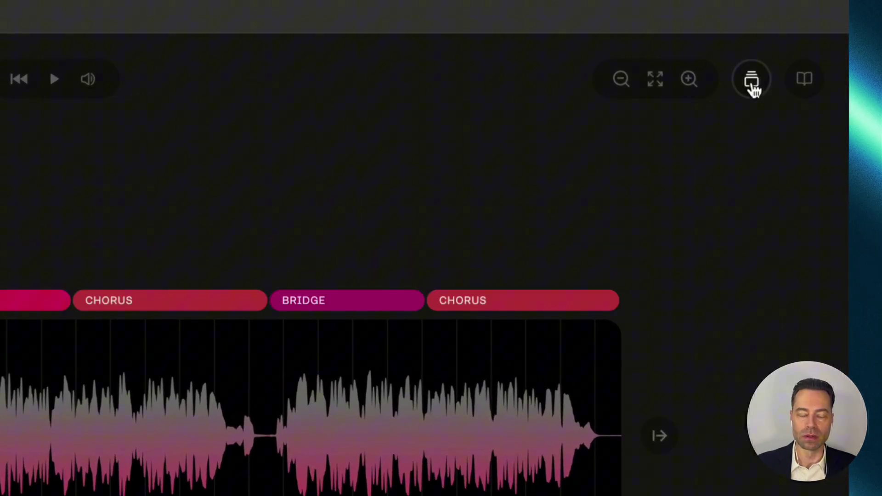
pyautogui.click(752, 82)
pyautogui.press('s')
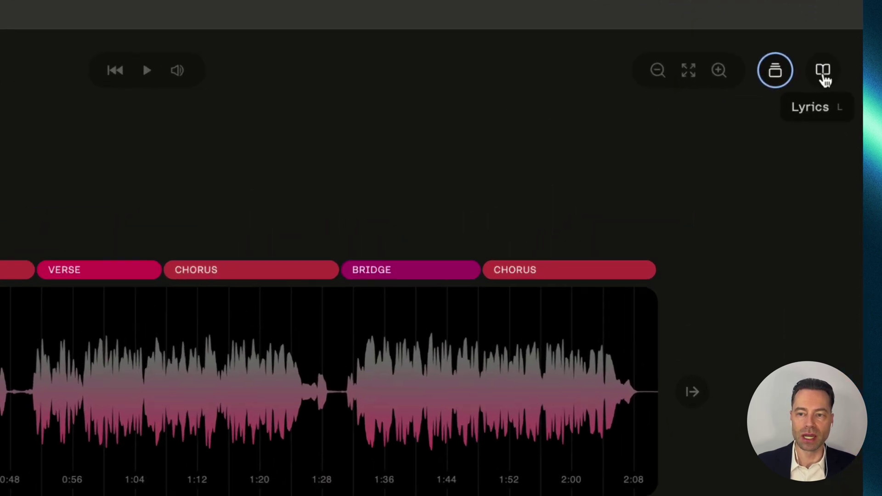
pyautogui.click(818, 87)
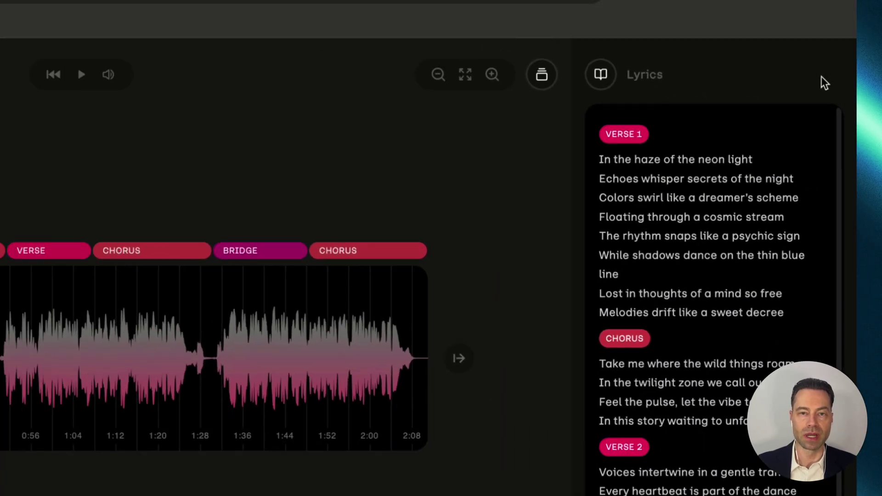
pyautogui.press('l')
pyautogui.press('l')
pyautogui.press('l')
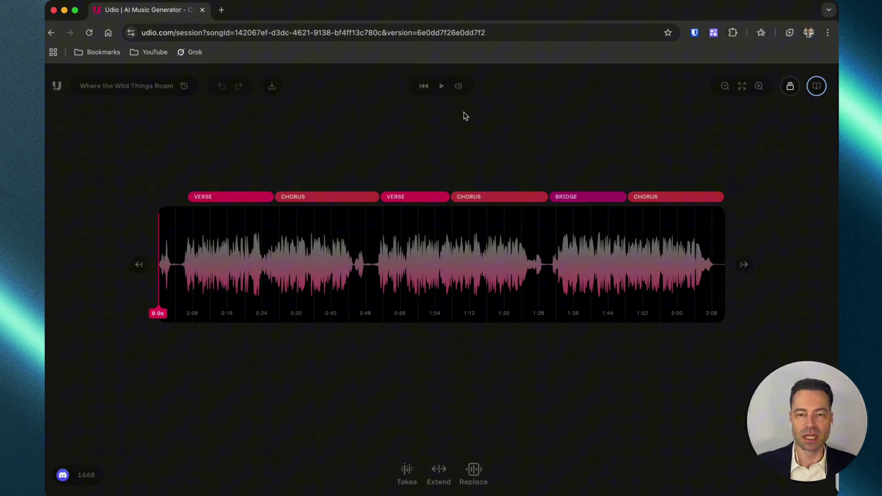
# - Add an extension slot after the song's end with Instrumental lyrics and Section placement
pyautogui.click(437, 473)
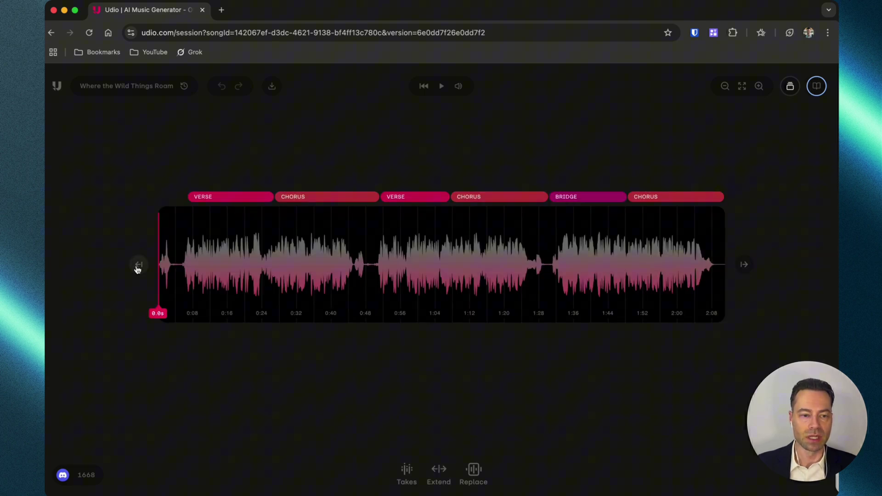
pyautogui.click(745, 264)
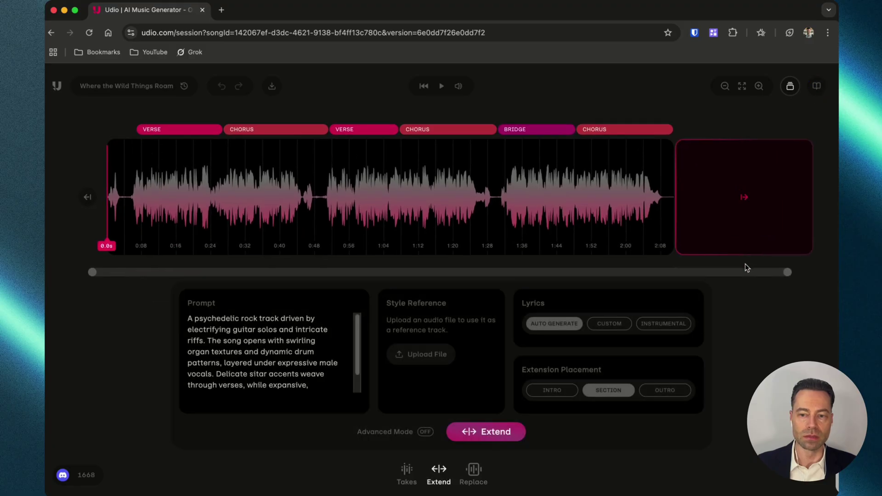
pyautogui.moveTo(273, 357)
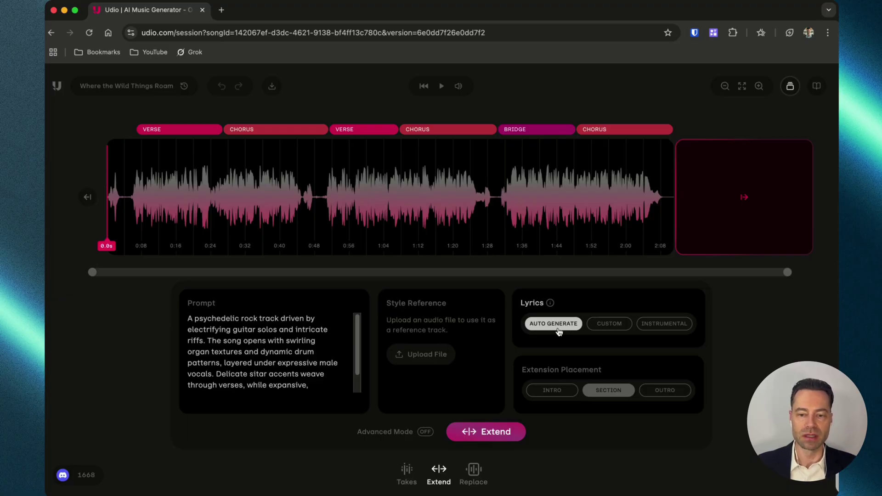
pyautogui.click(610, 324)
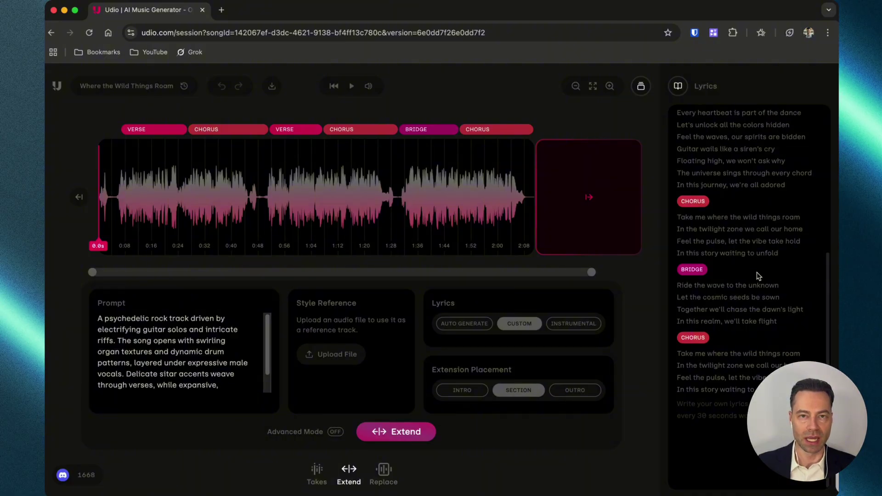
pyautogui.click(578, 328)
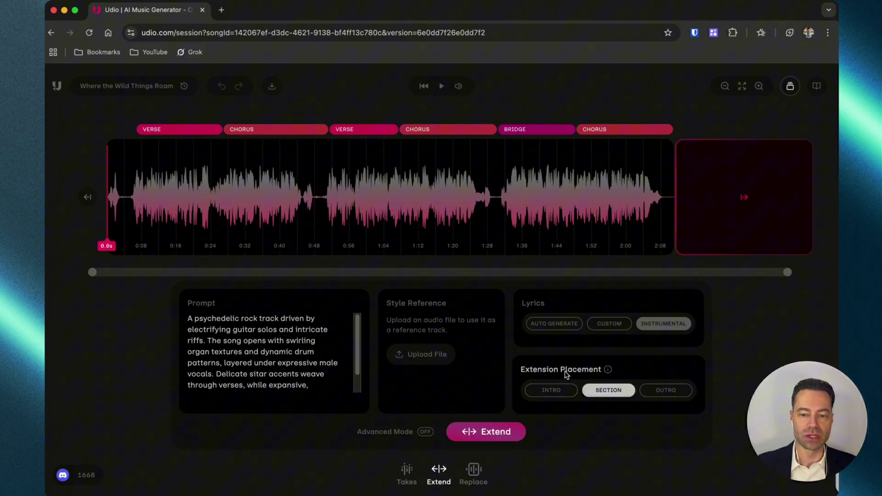
pyautogui.click(552, 393)
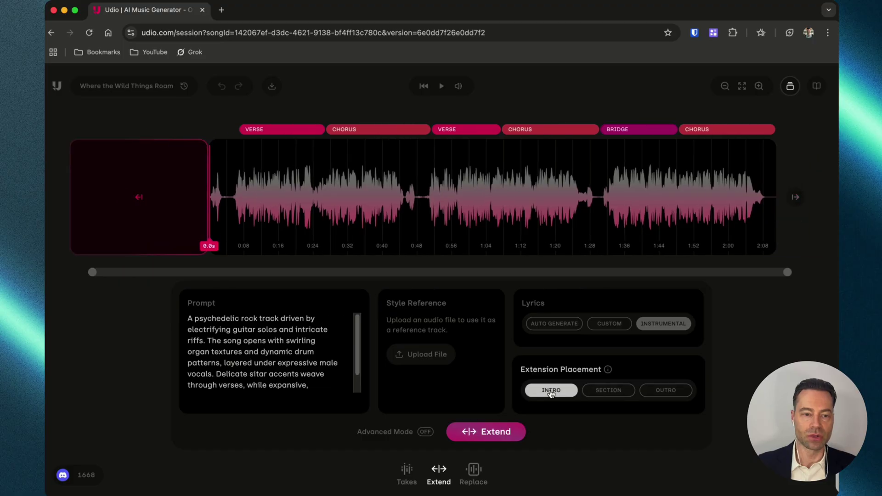
pyautogui.click(656, 394)
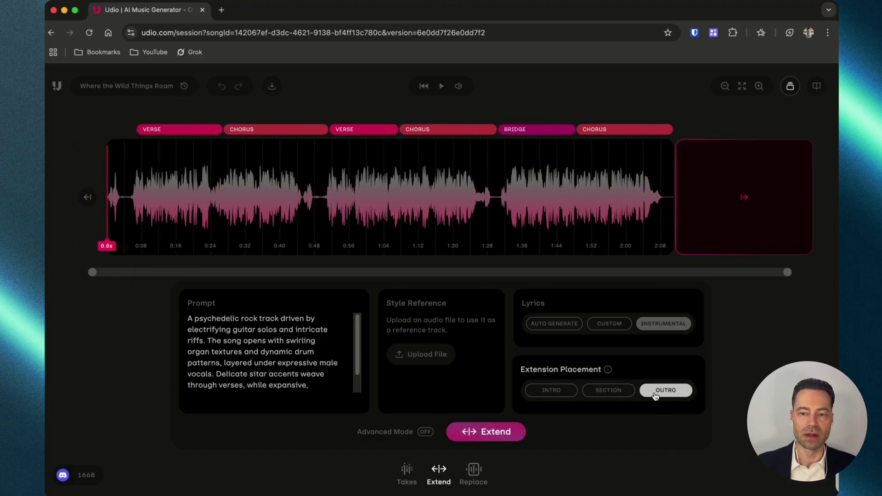
pyautogui.click(606, 394)
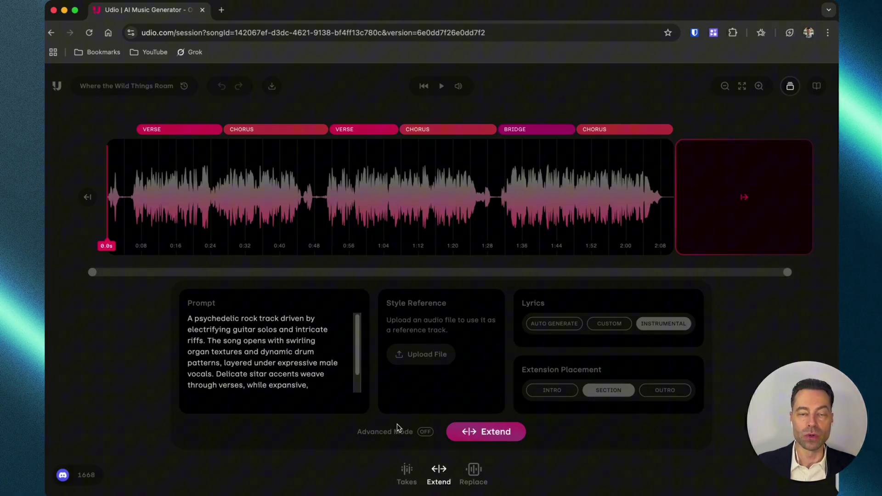
# - Turn on Advanced Mode and browse the Style Reduction and 60% prompt strength settings
pyautogui.click(426, 432)
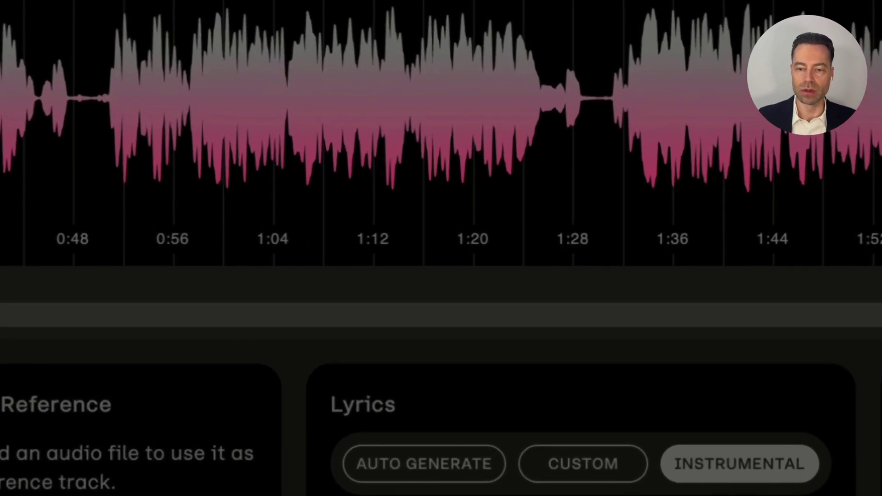
pyautogui.hscroll(10, 441, 431)
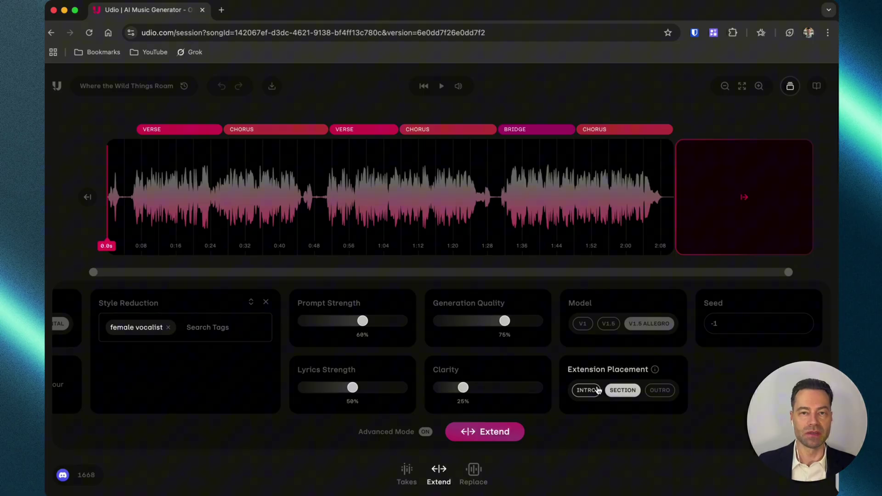
pyautogui.hscroll(-10, 506, 350)
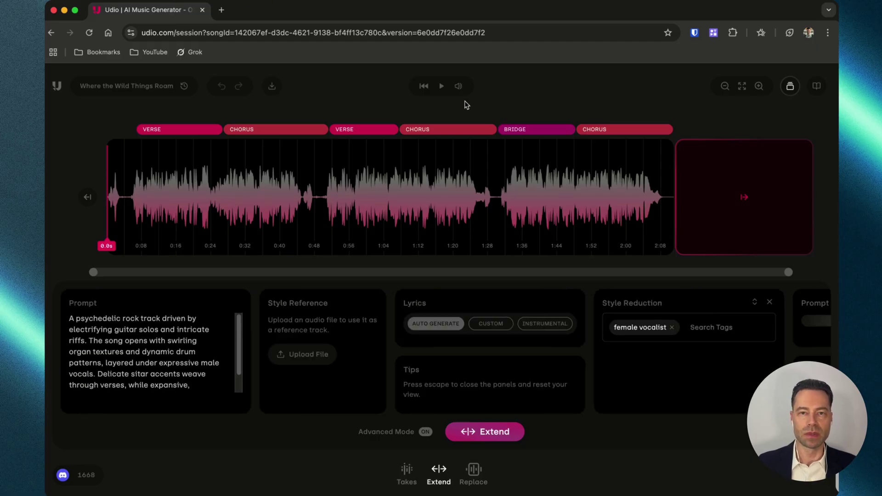
# - Generate the extension, thumbs-up take 1, and compare takes 1 and 2, keeping take 1
pyautogui.click(490, 444)
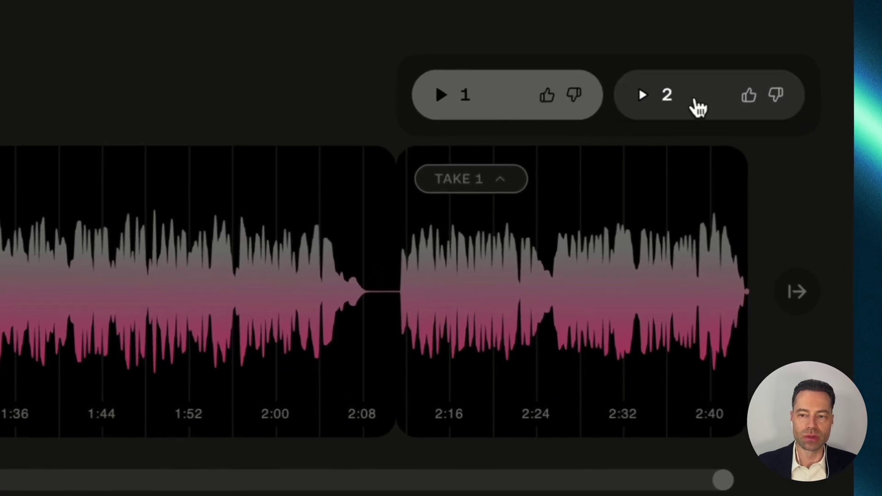
pyautogui.click(547, 97)
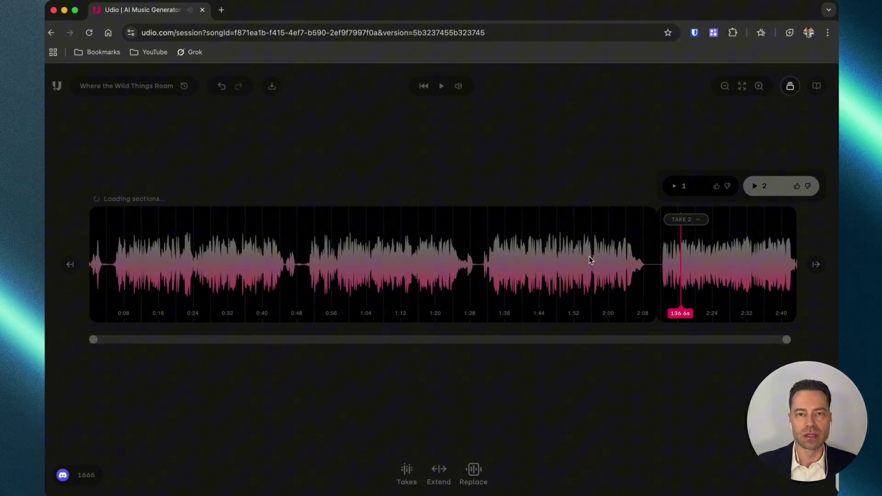
pyautogui.click(676, 184)
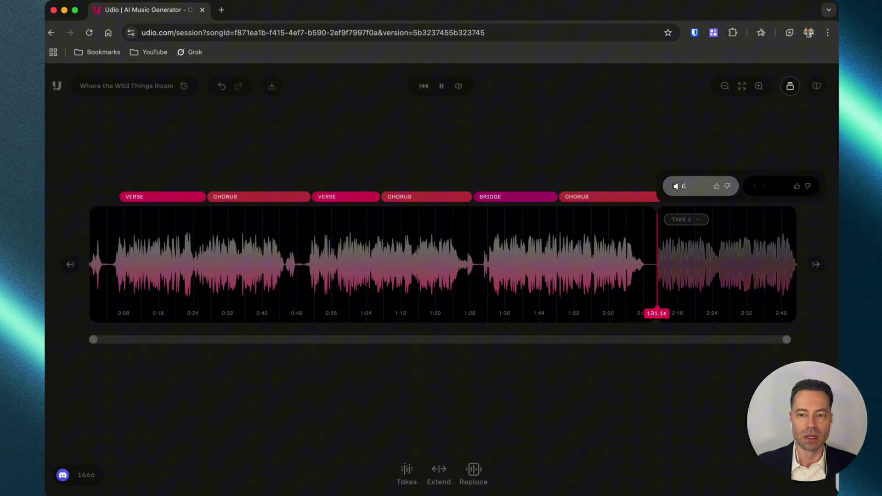
pyautogui.click(755, 187)
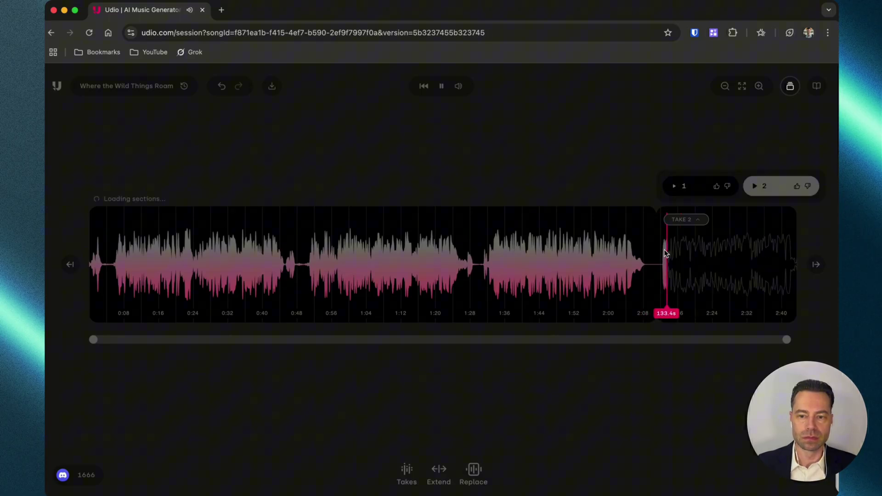
pyautogui.click(724, 250)
pyautogui.click(662, 189)
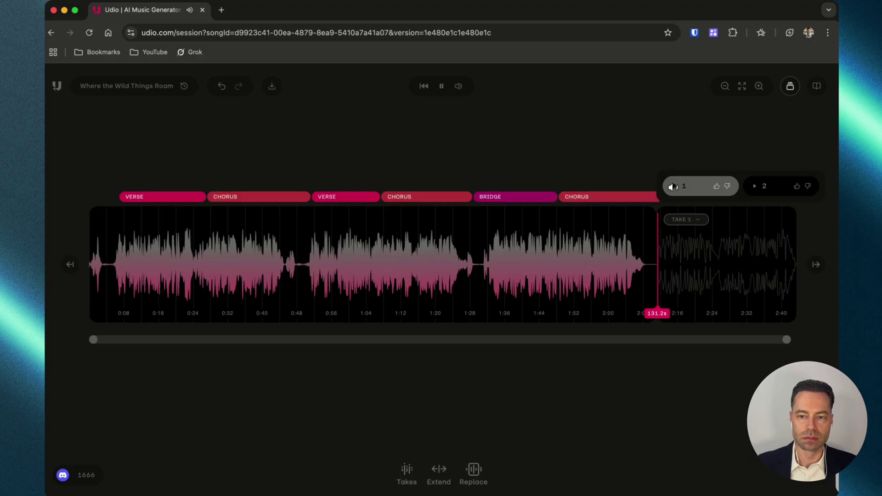
pyautogui.click(751, 187)
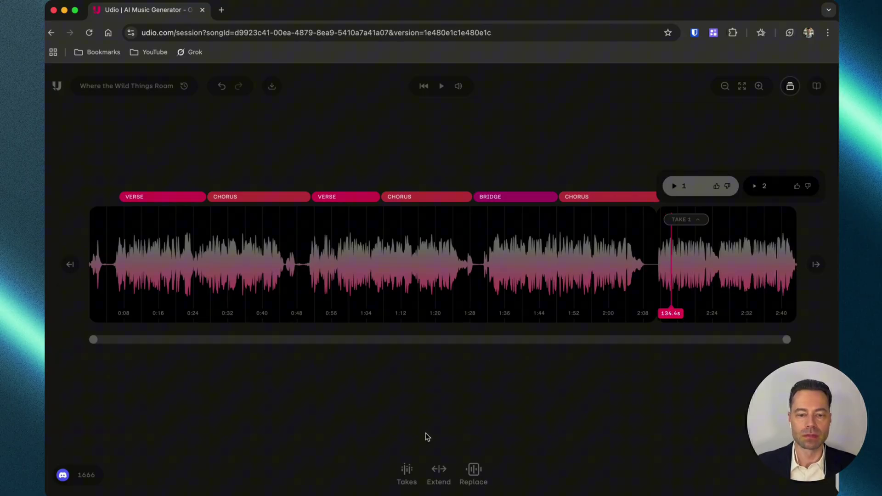
pyautogui.click(407, 474)
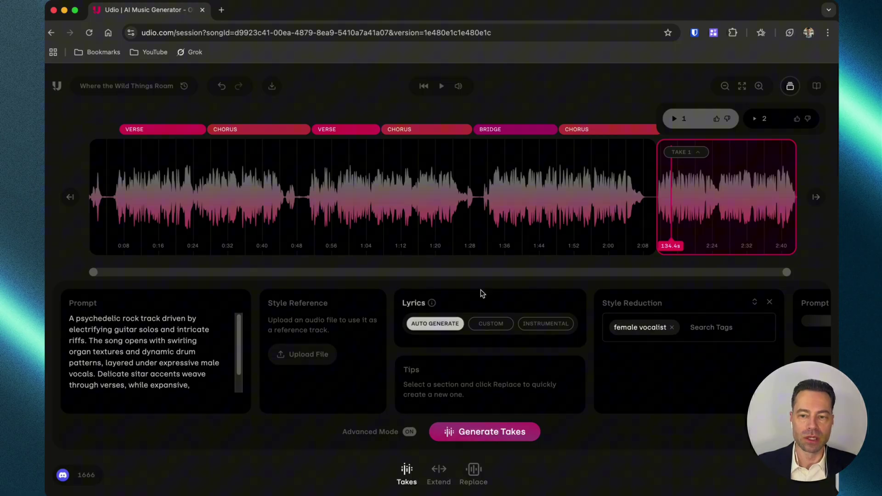
# - Generate eight new takes of the ending, audition take 4, then use take 7
pyautogui.click(510, 436)
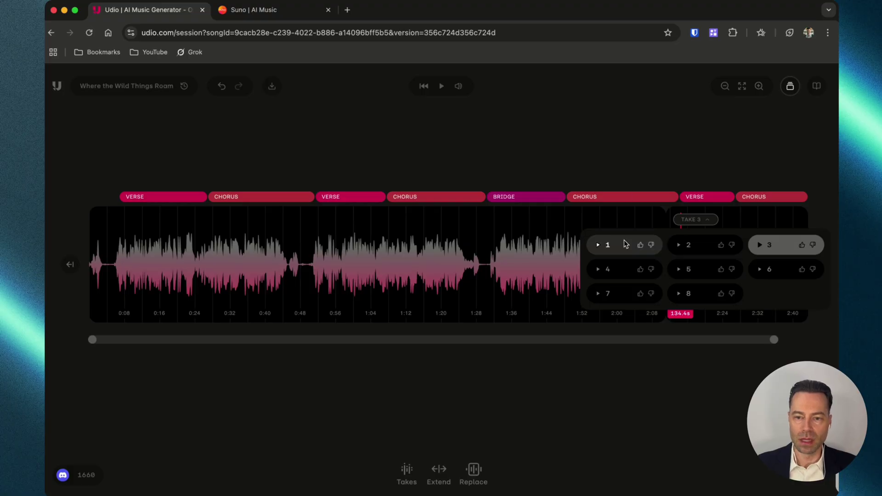
pyautogui.click(600, 272)
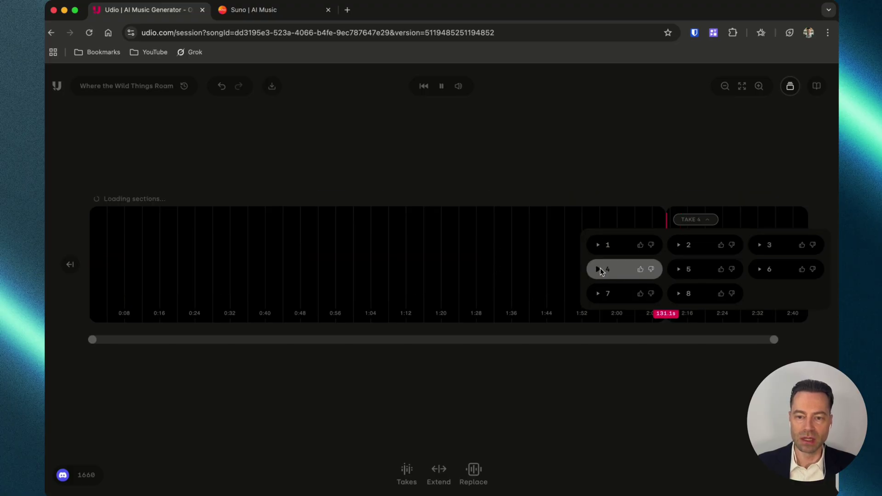
pyautogui.click(602, 293)
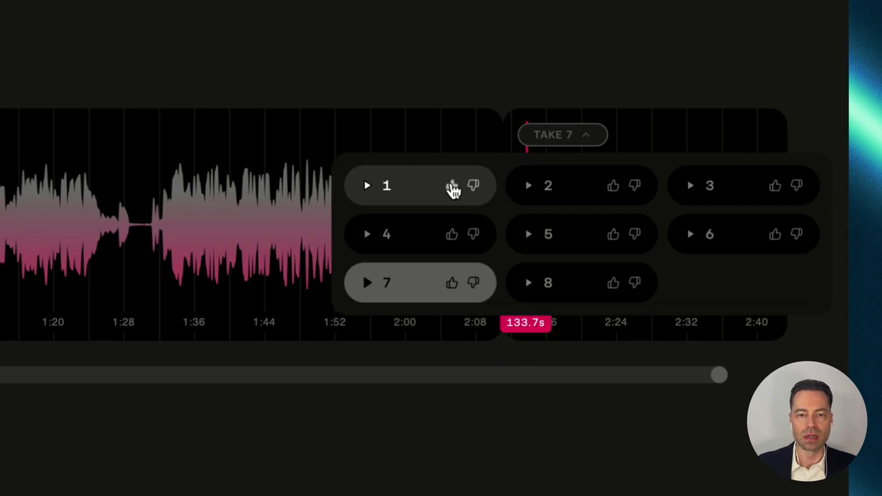
# - Give take 1 a thumbs-up and take 2 a thumbs-down
pyautogui.click(452, 186)
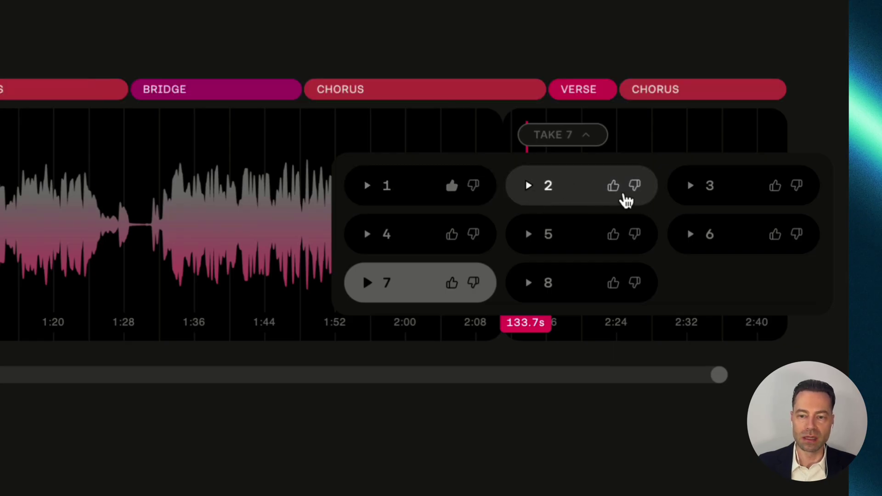
pyautogui.click(636, 187)
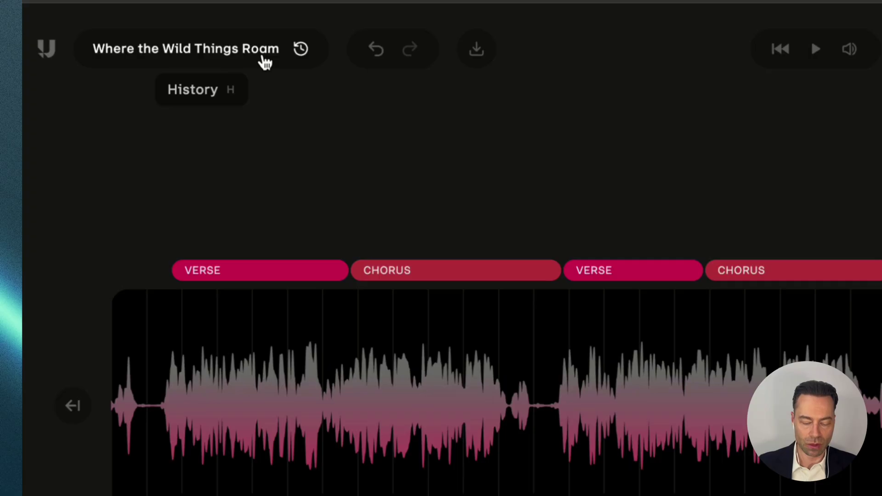
# - Open the song's History with H and save a new version of the song
pyautogui.press('h')
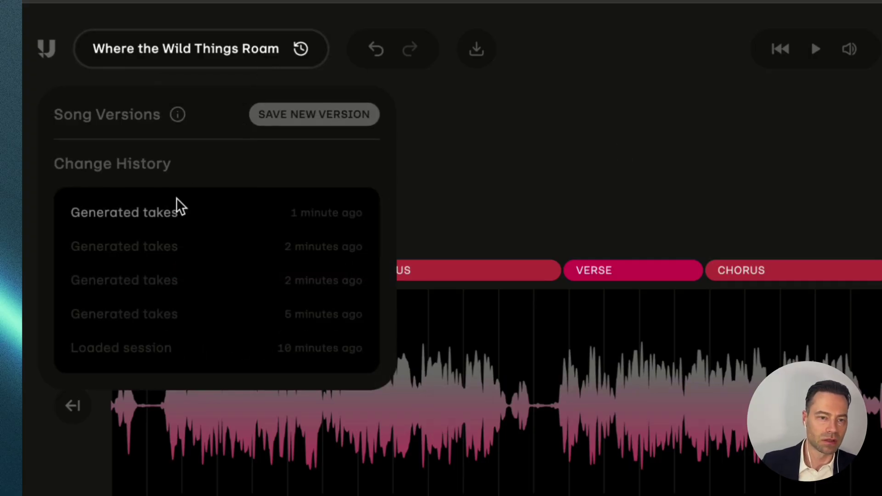
pyautogui.moveTo(169, 306)
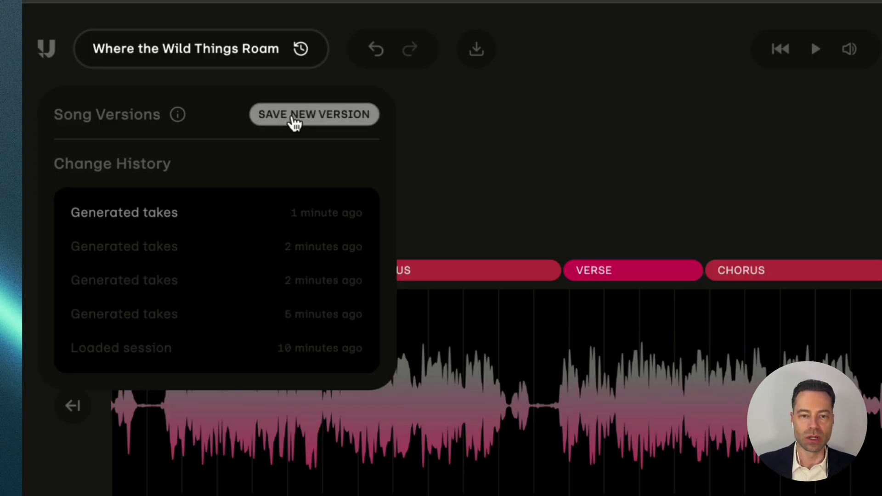
pyautogui.click(305, 121)
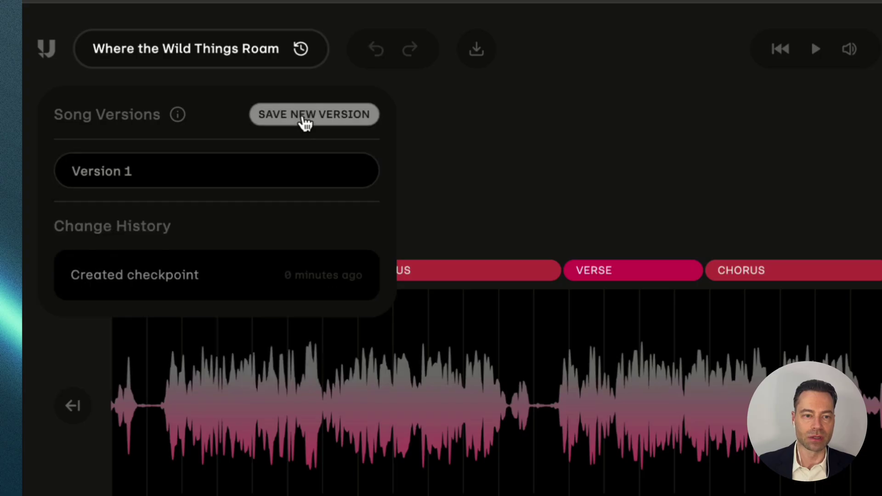
pyautogui.moveTo(218, 184)
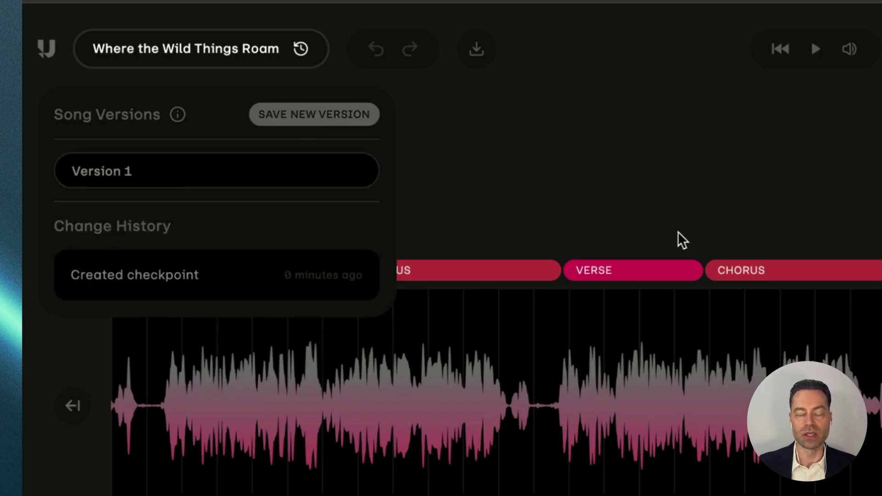
pyautogui.moveTo(169, 165)
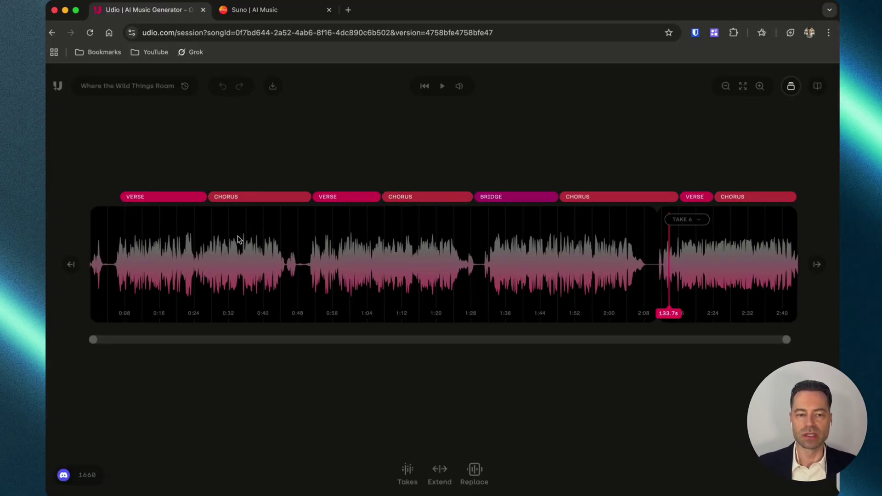
# - Switch to Replace and position the replace region at about 1:08–1:36 around the second chorus
pyautogui.click(205, 250)
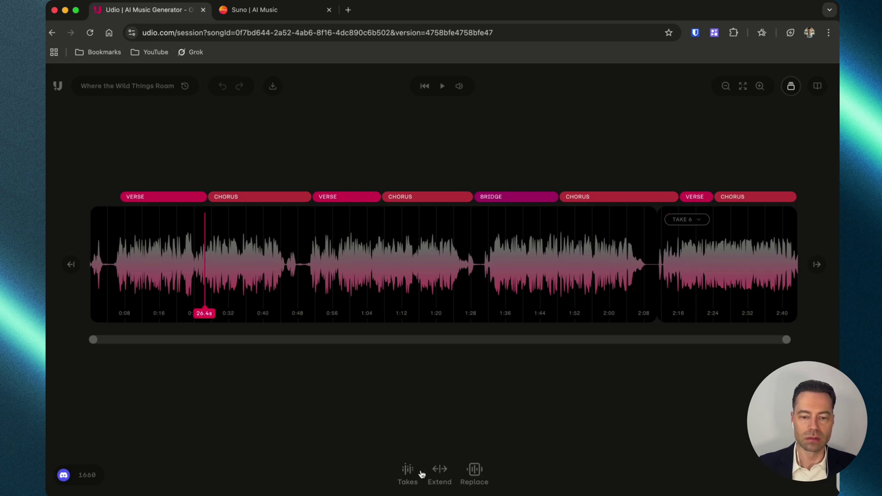
pyautogui.click(475, 471)
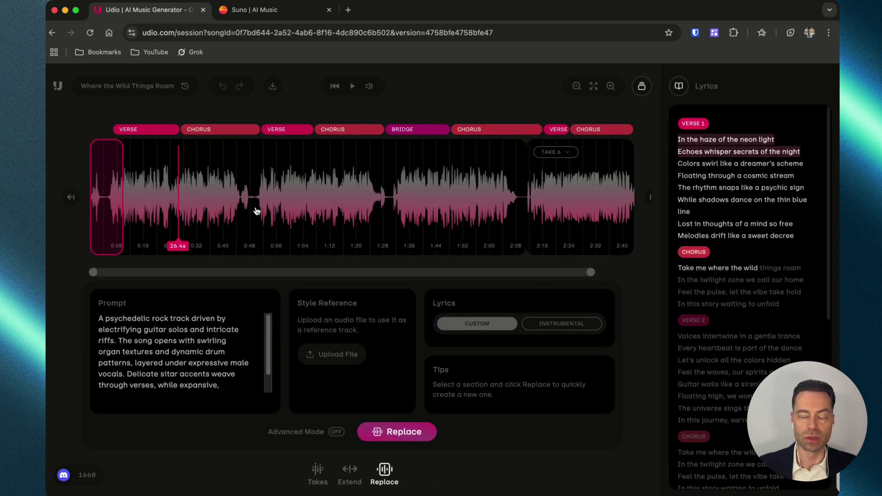
pyautogui.click(132, 187)
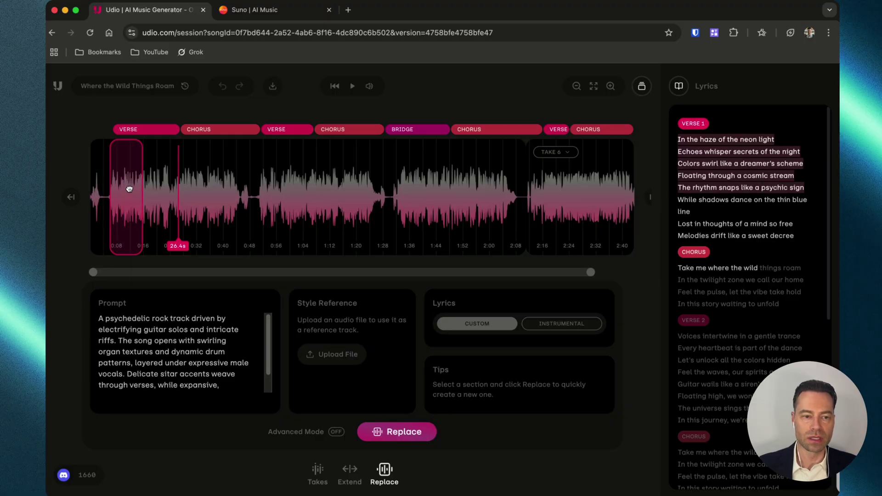
pyautogui.moveTo(129, 189); pyautogui.dragTo(334, 186)
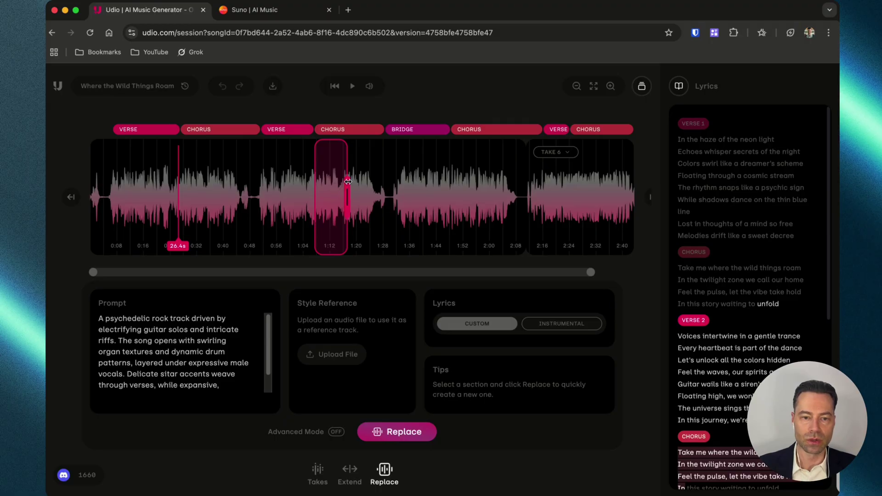
pyautogui.moveTo(347, 182); pyautogui.dragTo(391, 182)
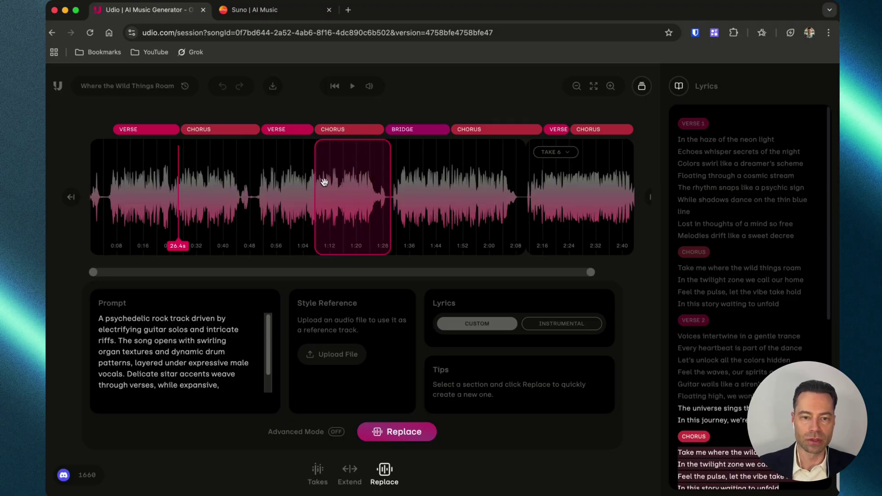
pyautogui.moveTo(315, 186); pyautogui.dragTo(276, 192)
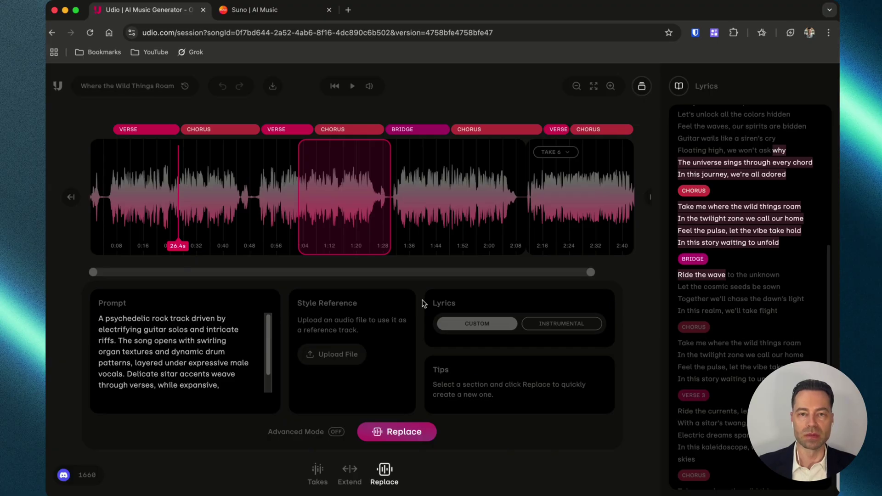
pyautogui.moveTo(342, 179); pyautogui.dragTo(361, 177)
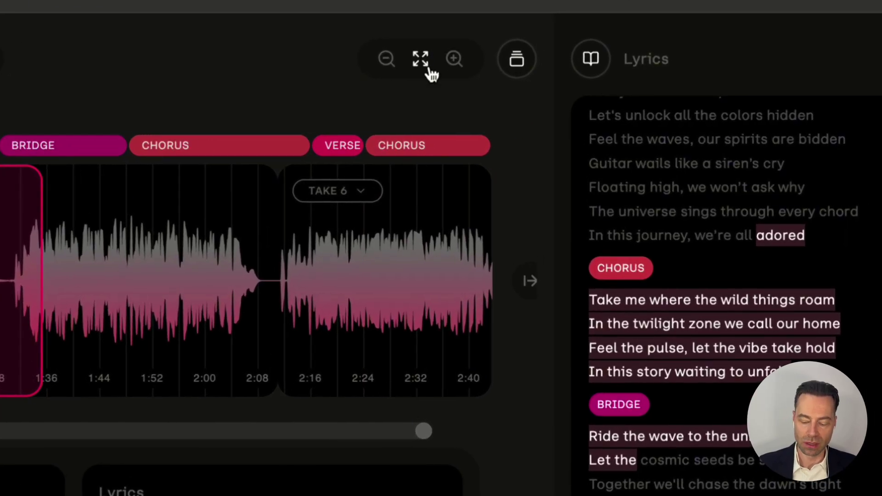
# - Zoom to the selection and trim the replace region's edges to about 1:08–1:23
pyautogui.click(428, 69)
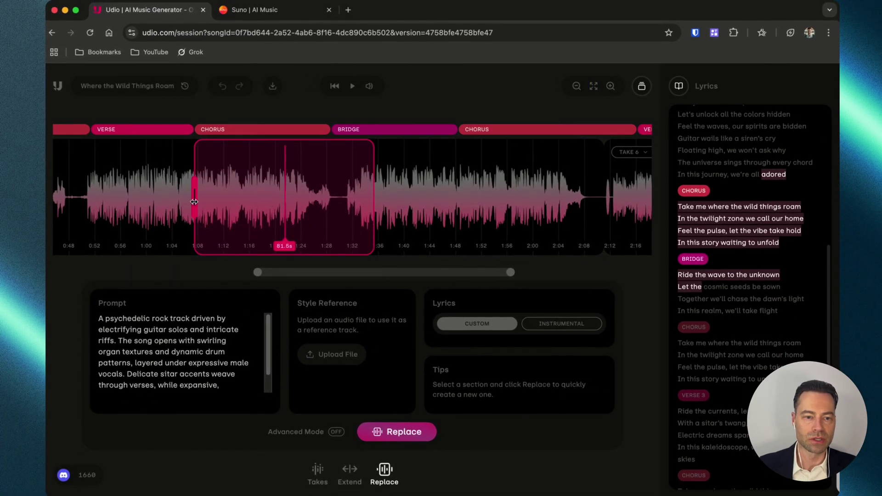
pyautogui.moveTo(195, 199)
pyautogui.mouseDown()
pyautogui.moveTo(203, 200)
pyautogui.moveTo(195, 200)
pyautogui.mouseUp()
pyautogui.moveTo(376, 201); pyautogui.dragTo(367, 201)
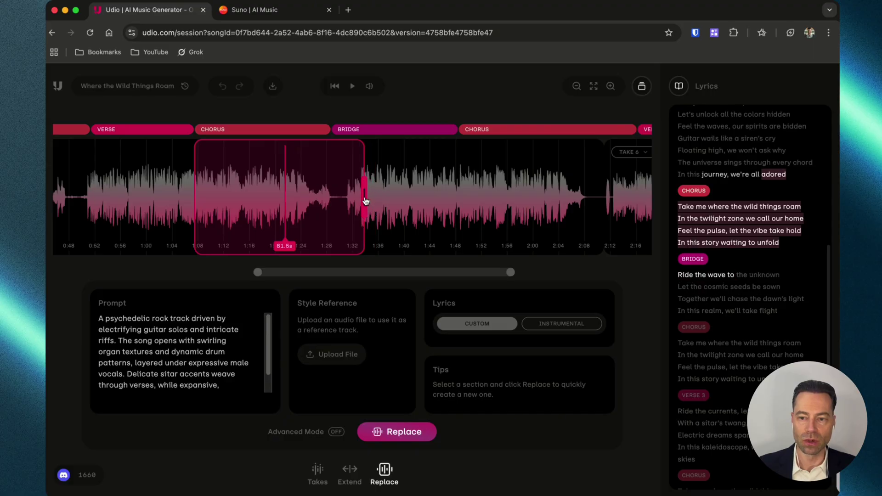
pyautogui.moveTo(366, 200)
pyautogui.mouseDown()
pyautogui.moveTo(354, 199)
pyautogui.moveTo(371, 198)
pyautogui.mouseUp()
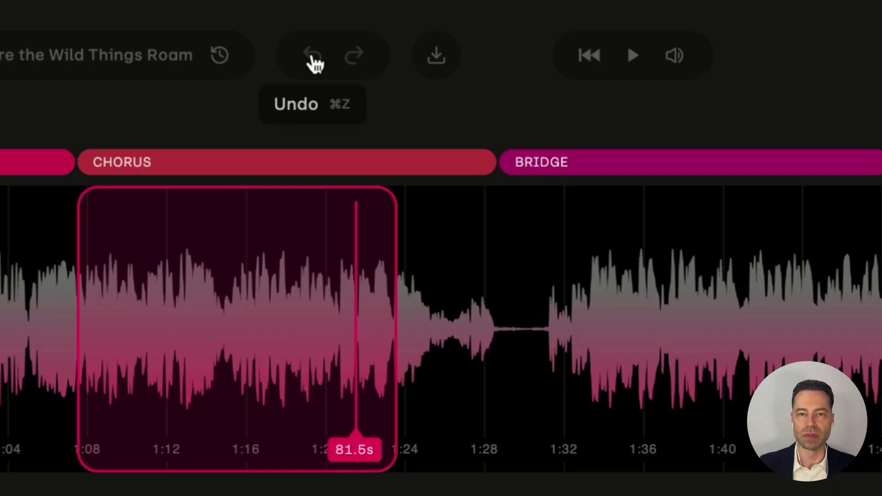
pyautogui.click(437, 55)
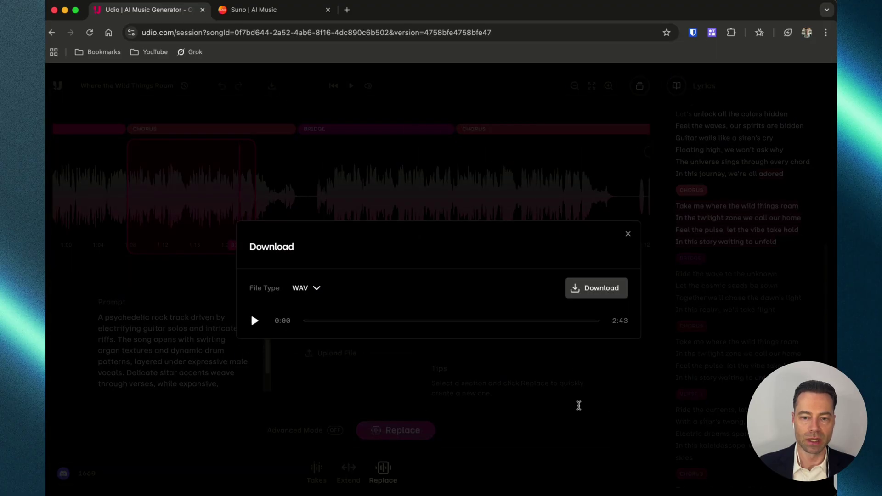
pyautogui.click(314, 293)
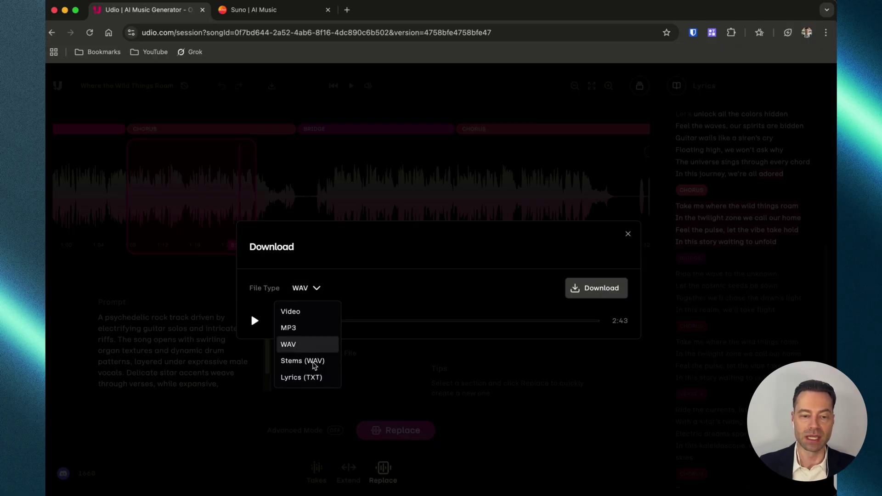
pyautogui.click(311, 291)
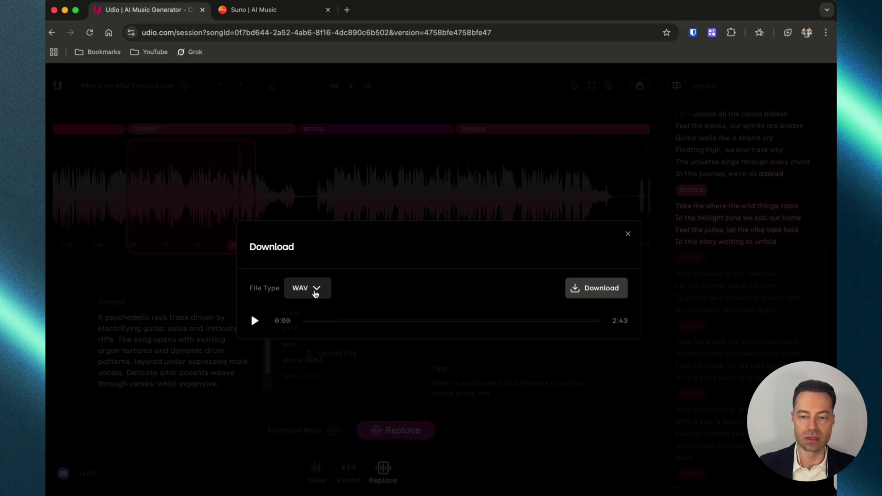
pyautogui.click(119, 166)
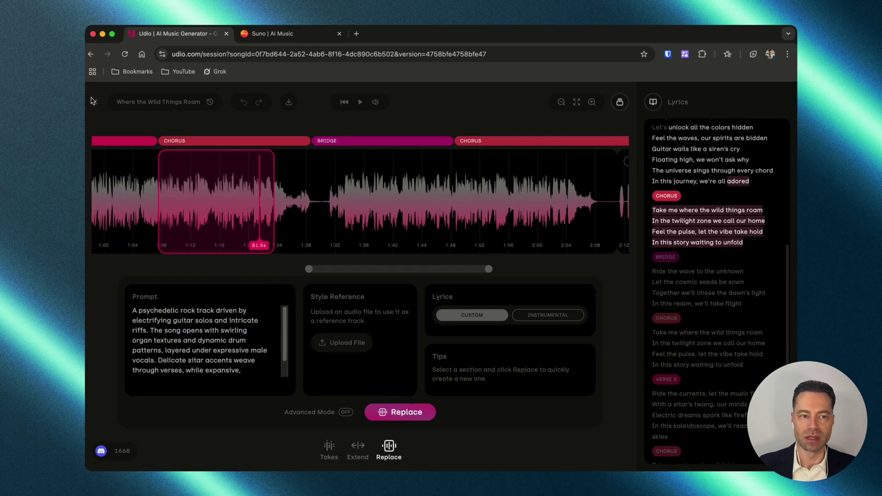
# - Leave the session and browse the Library's Sessions folder and its Remember That Love Is Us subfolder
pyautogui.click(96, 105)
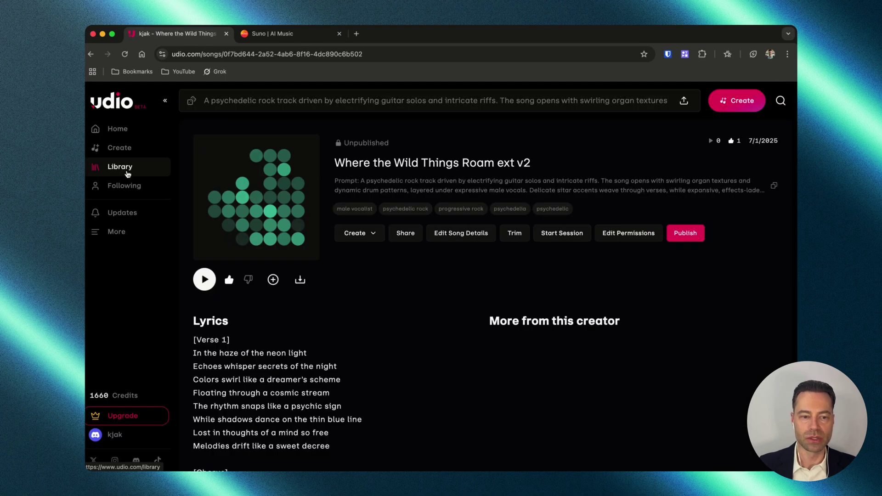
pyautogui.click(127, 169)
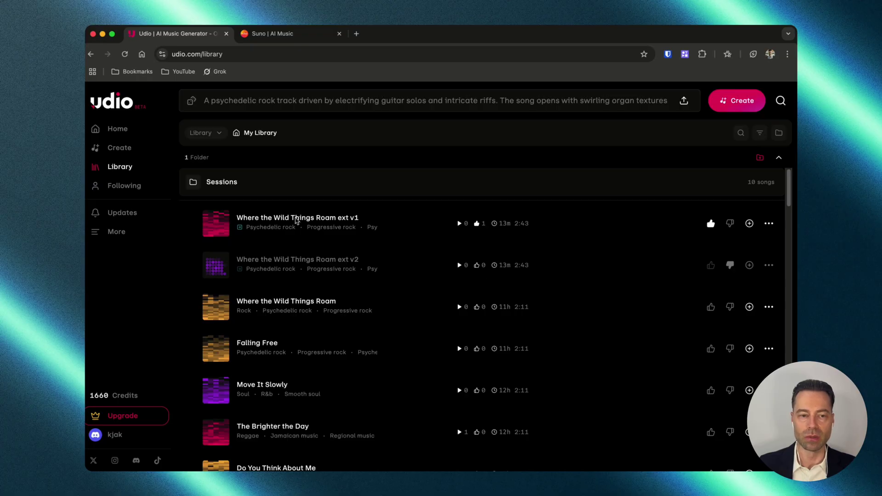
pyautogui.click(227, 183)
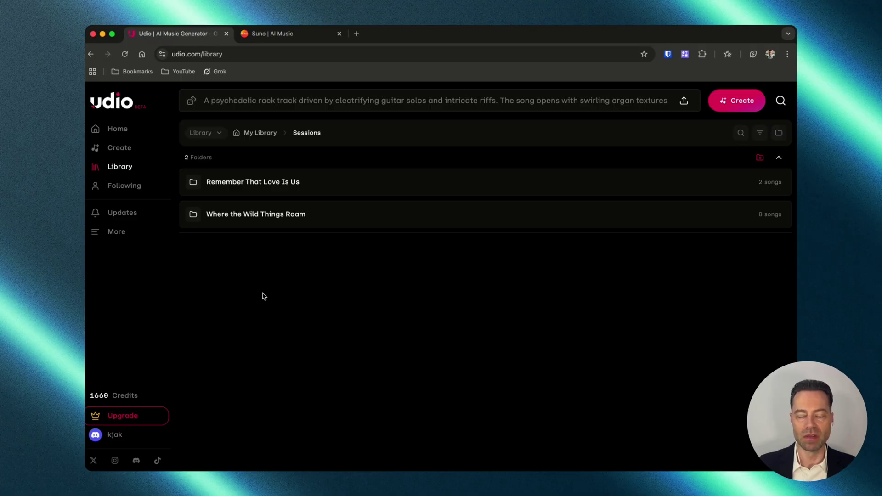
pyautogui.click(255, 184)
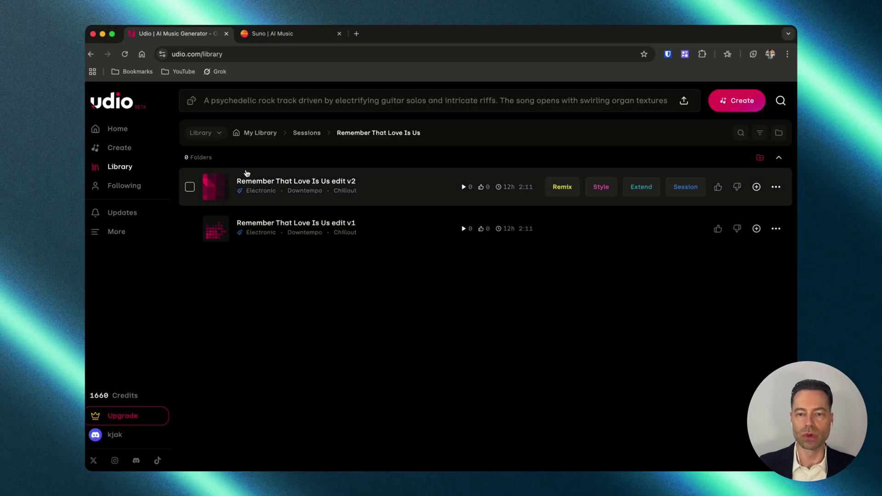
# - Return to the top of My Library and toggle Hide folders off and back on
pyautogui.click(138, 168)
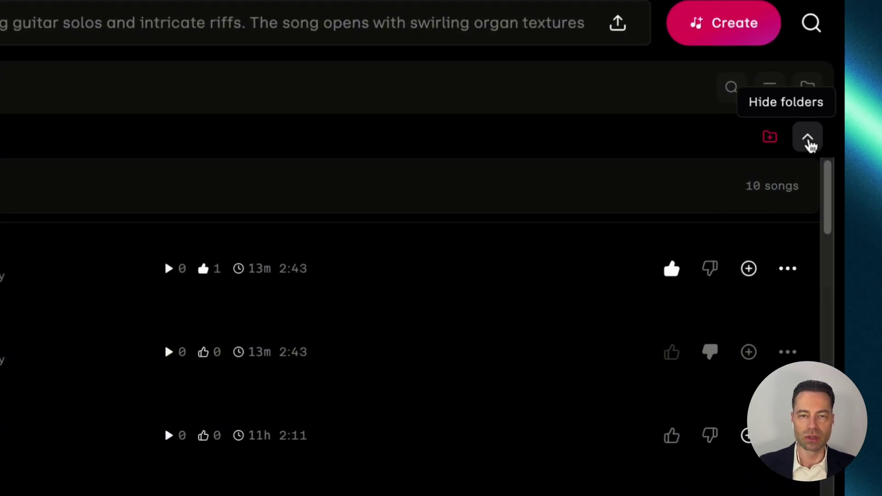
pyautogui.click(810, 145)
pyautogui.click(810, 145)
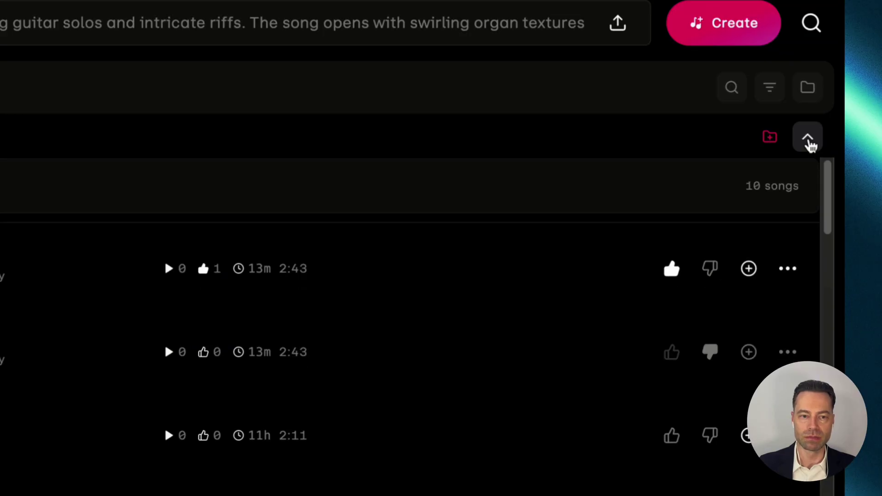